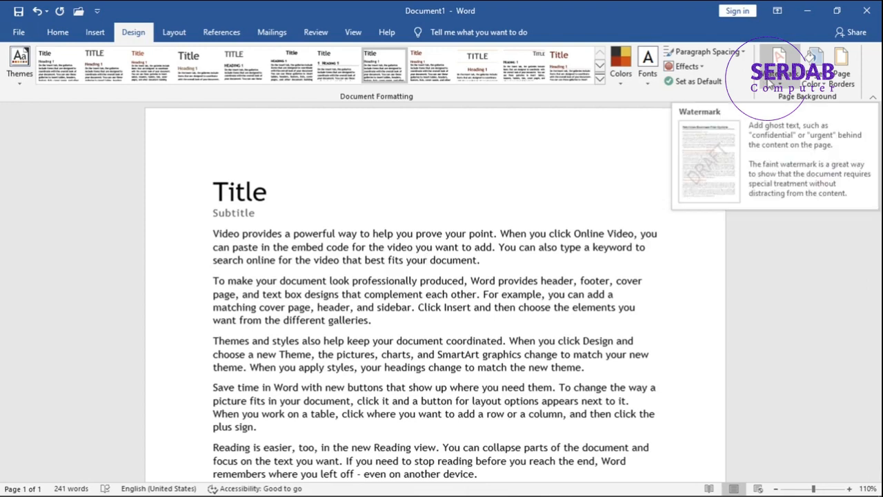
Step: Apply the built-in DO NOT COPY 1 diagonal watermark to the document and check it on the page
click(767, 73)
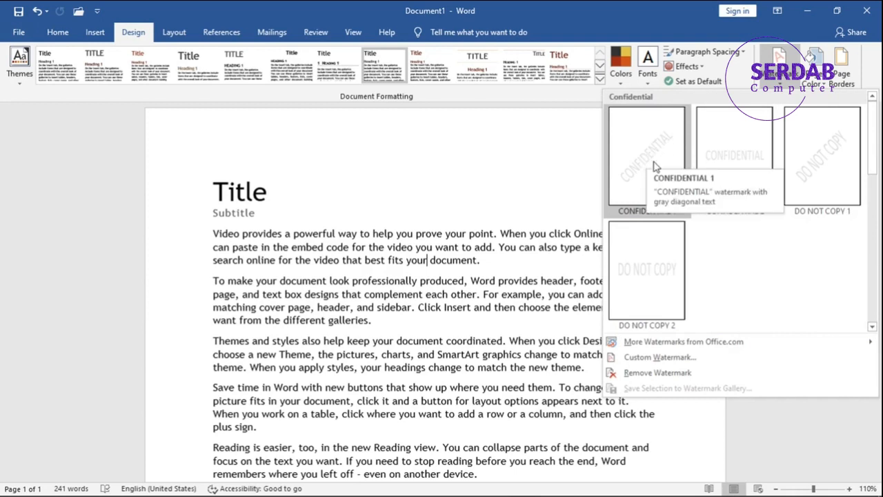
click(811, 175)
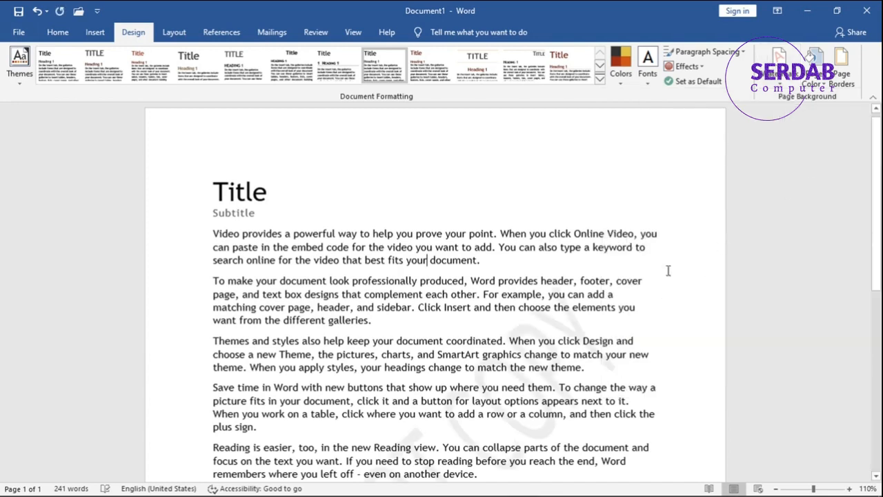
scroll(460, 327, down, 5)
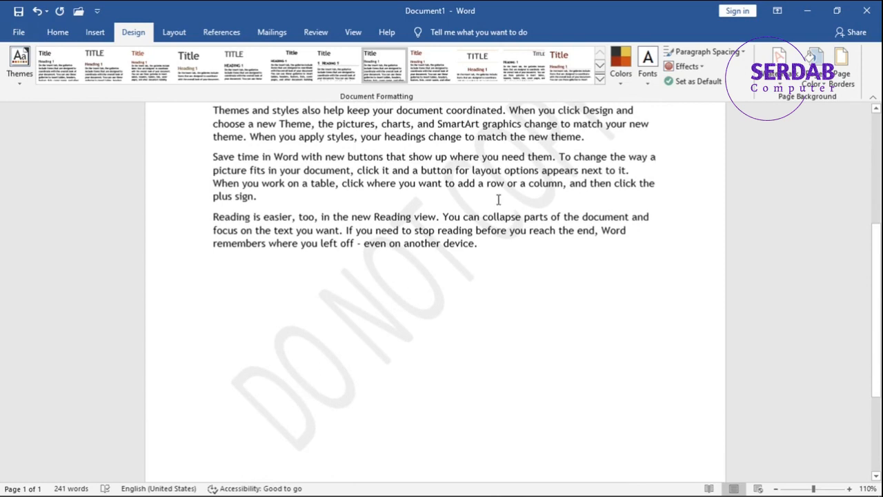
scroll(516, 205, up, 4)
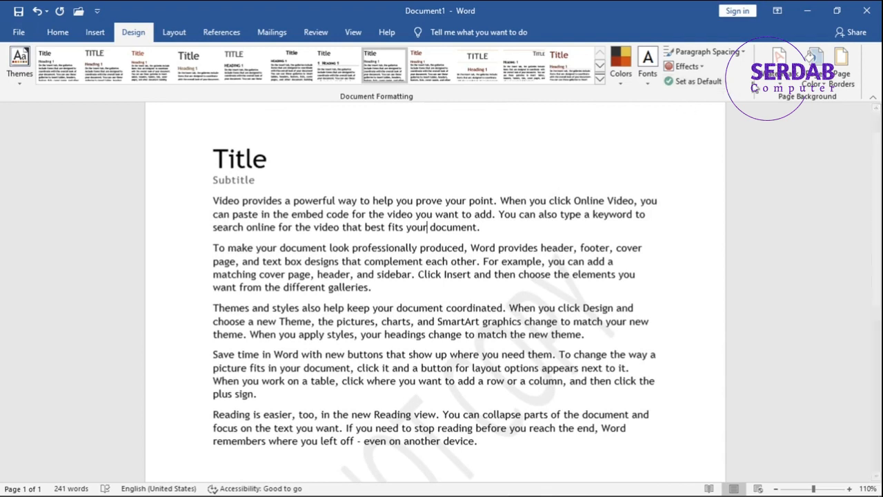
Step: Examine the custom watermark settings for language, text, font, size, and diagonal or horizontal layout, leaving without applying changes
click(779, 69)
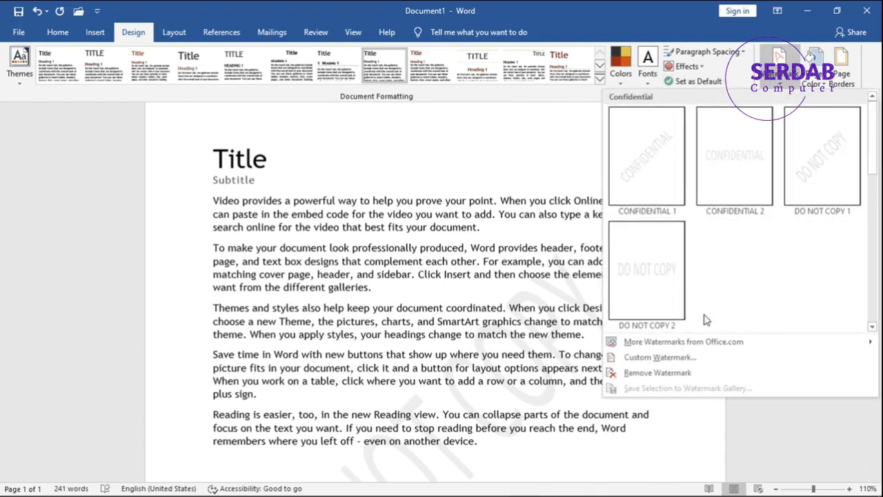
mouse_move(678, 344)
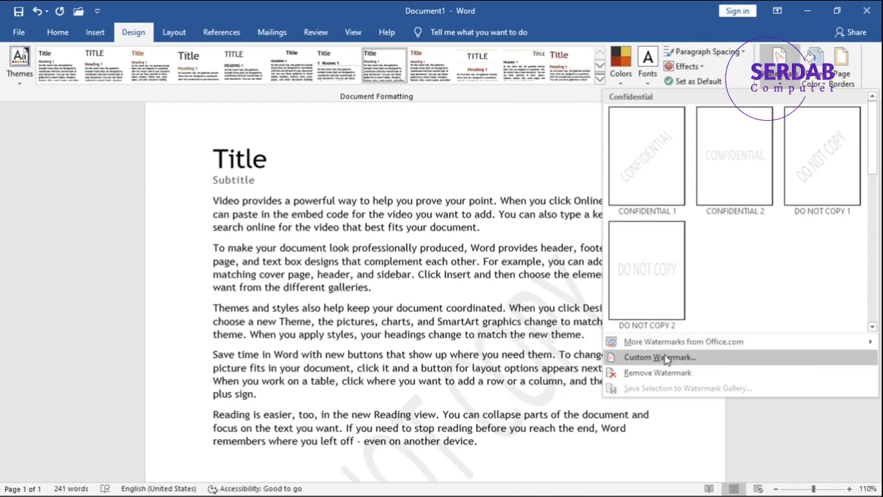
click(665, 357)
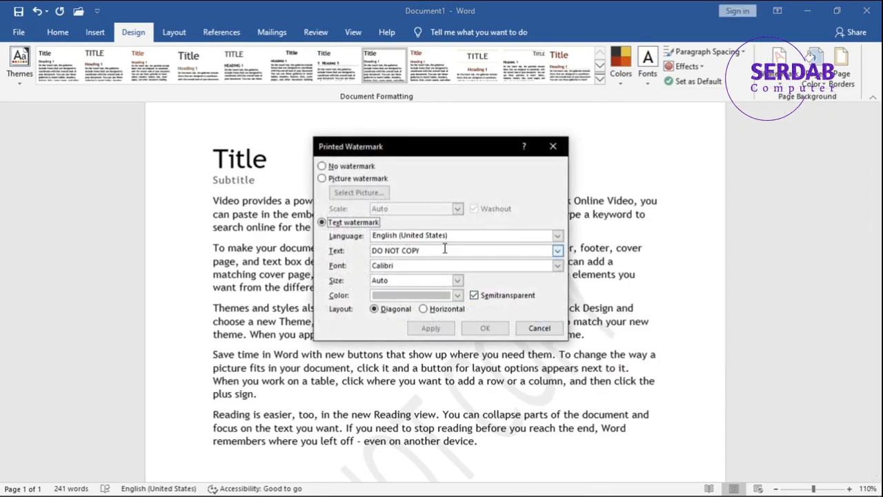
click(384, 236)
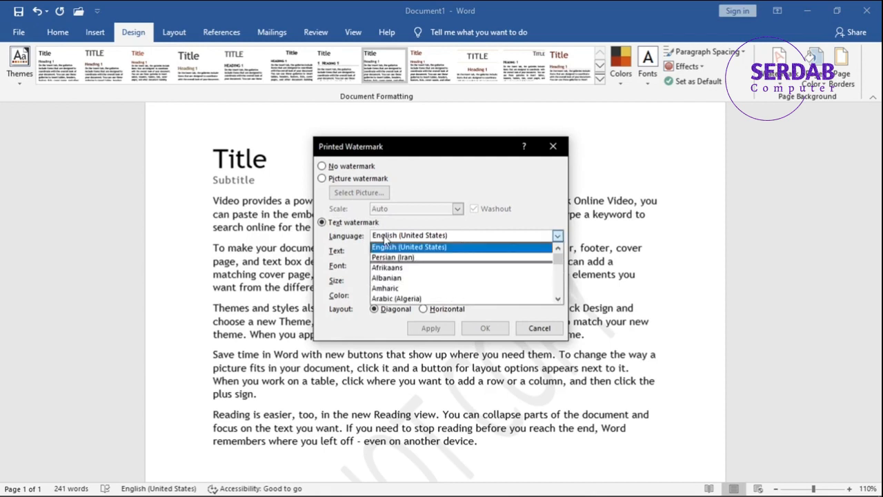
click(384, 238)
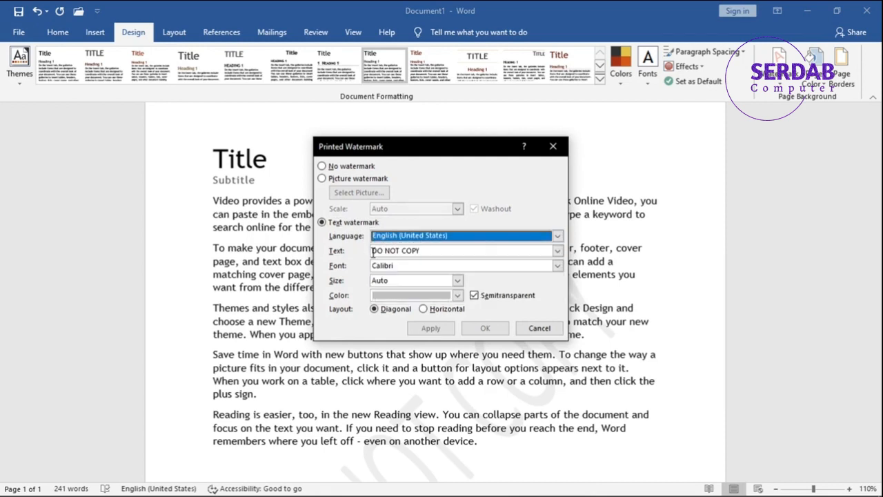
click(390, 253)
drag(391, 253, 358, 270)
click(377, 281)
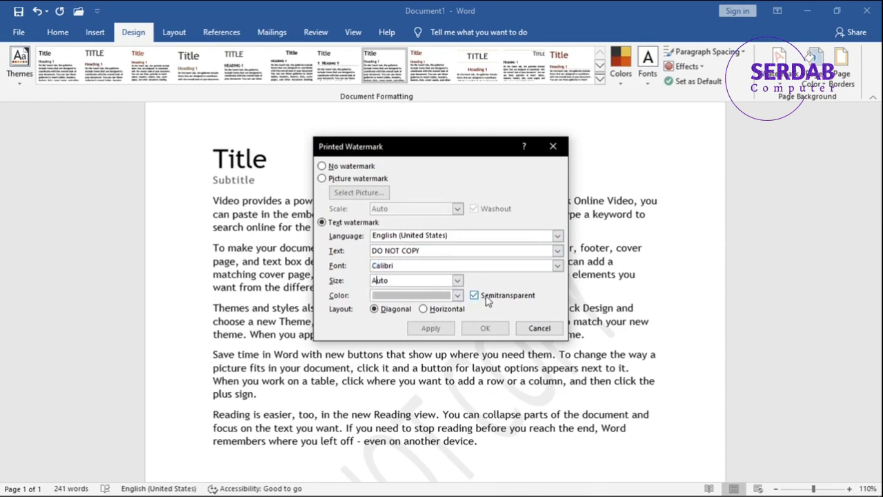
click(438, 311)
click(390, 310)
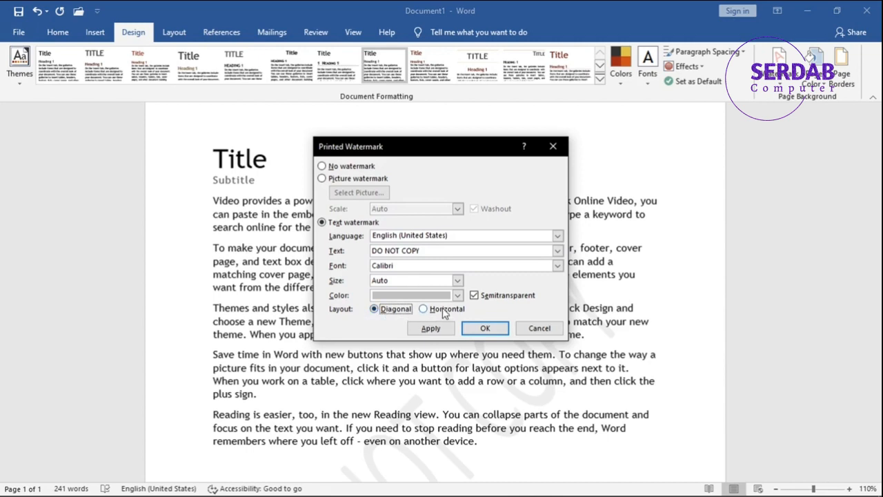
click(537, 328)
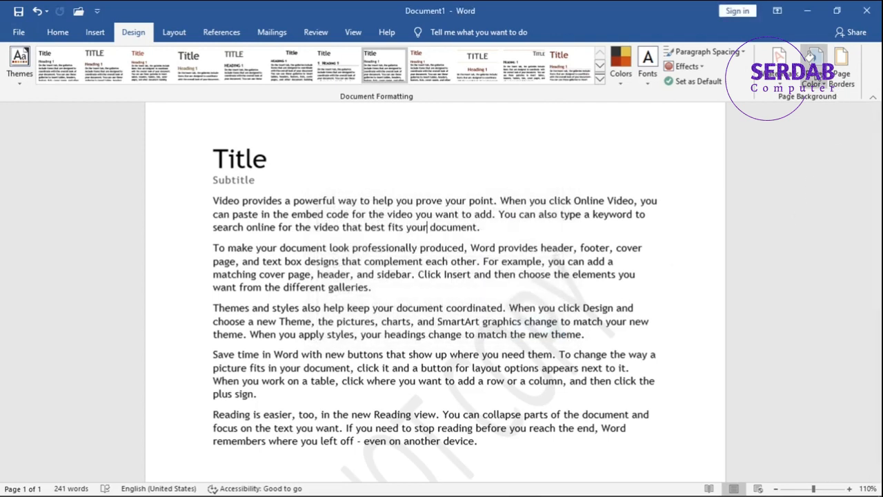
Step: Set the page background to the lightest gray theme color and check it down the page
click(816, 72)
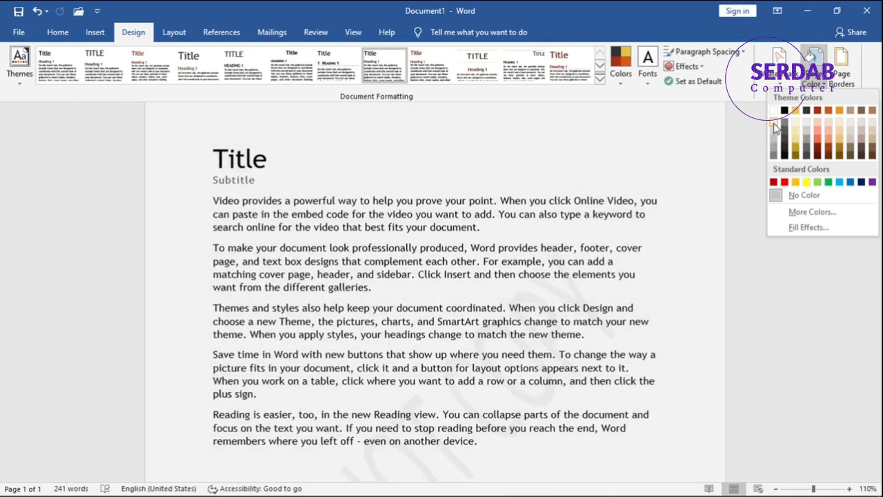
click(776, 128)
scroll(544, 261, down, 3)
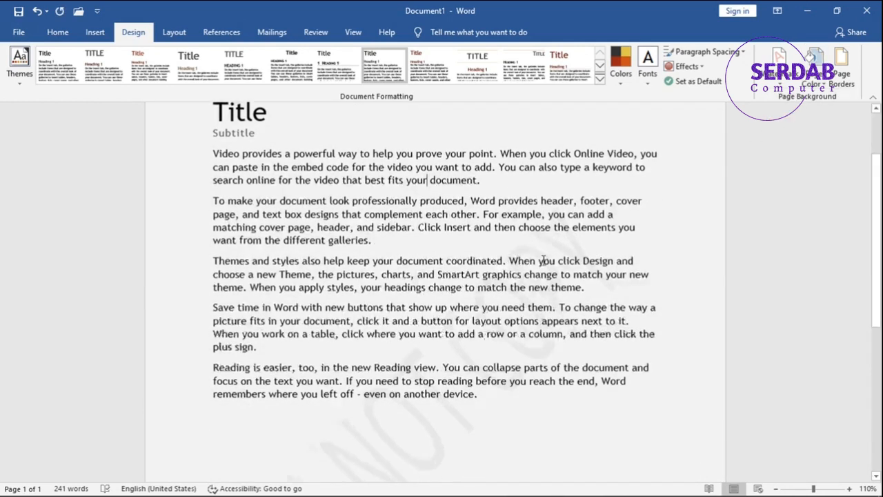
scroll(544, 260, up, 3)
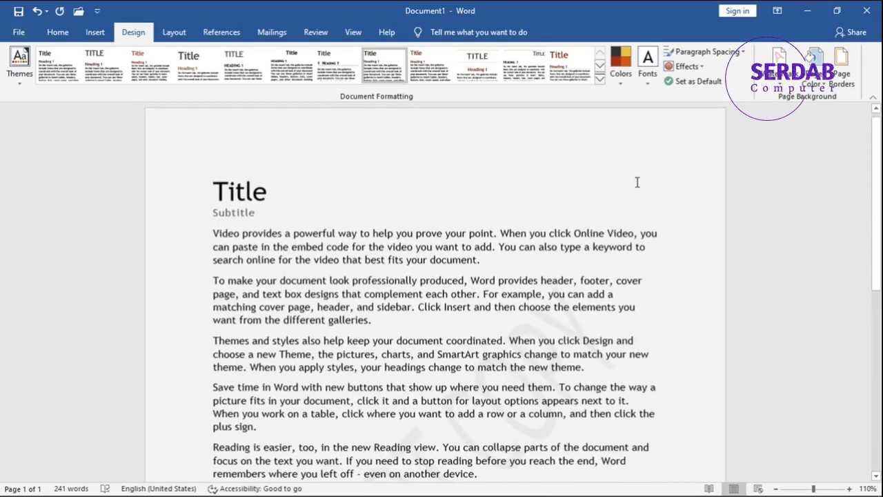
Step: Set up a two-color gradient page fill with light gray as Color 1 and black as Color 2
click(821, 87)
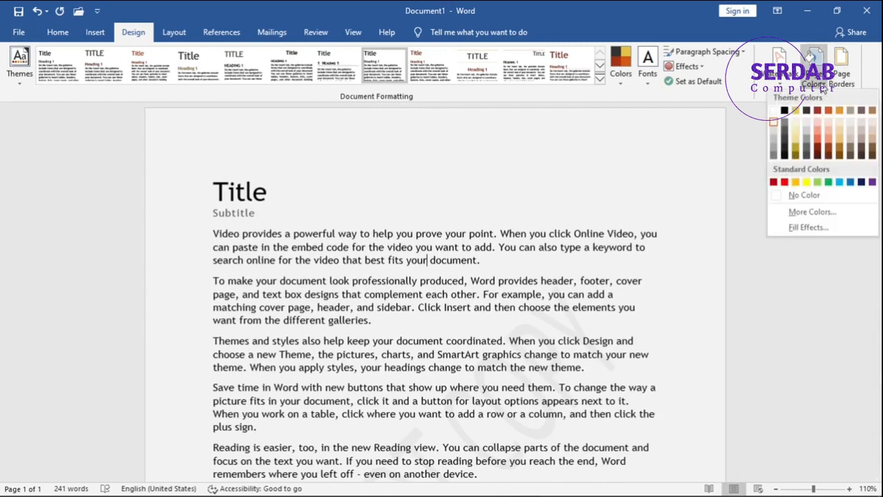
click(802, 227)
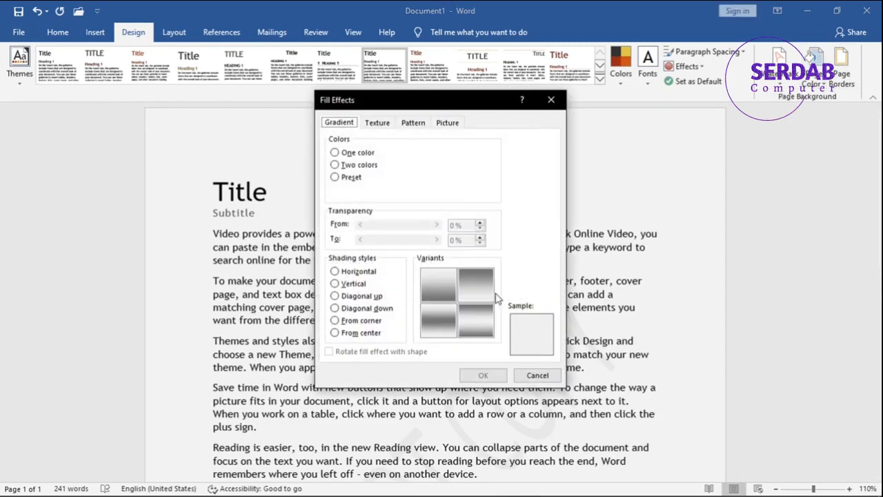
click(355, 153)
click(357, 170)
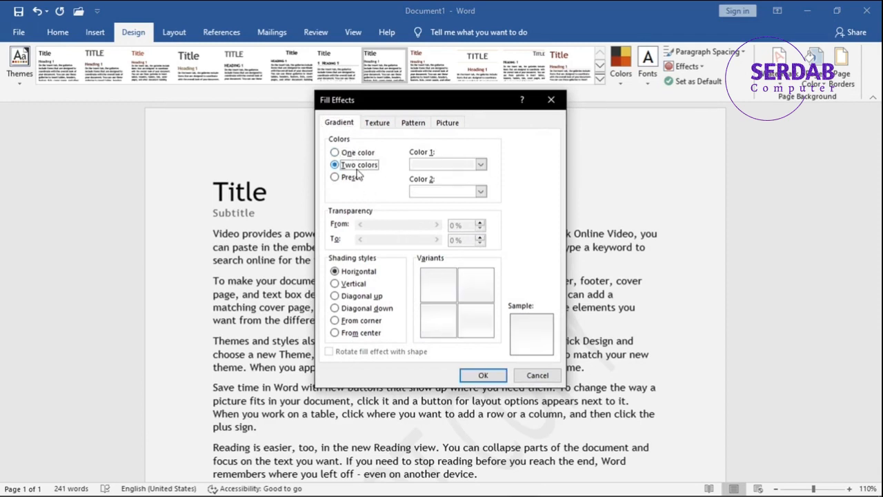
click(435, 167)
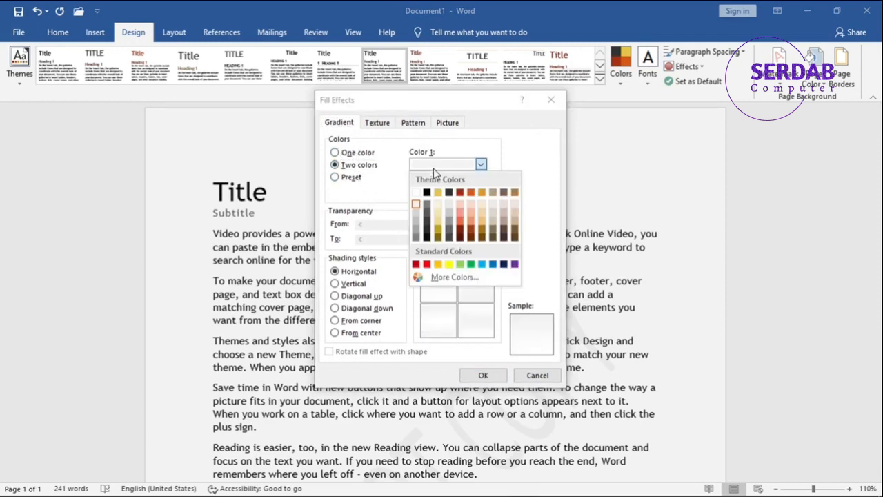
click(417, 203)
click(422, 193)
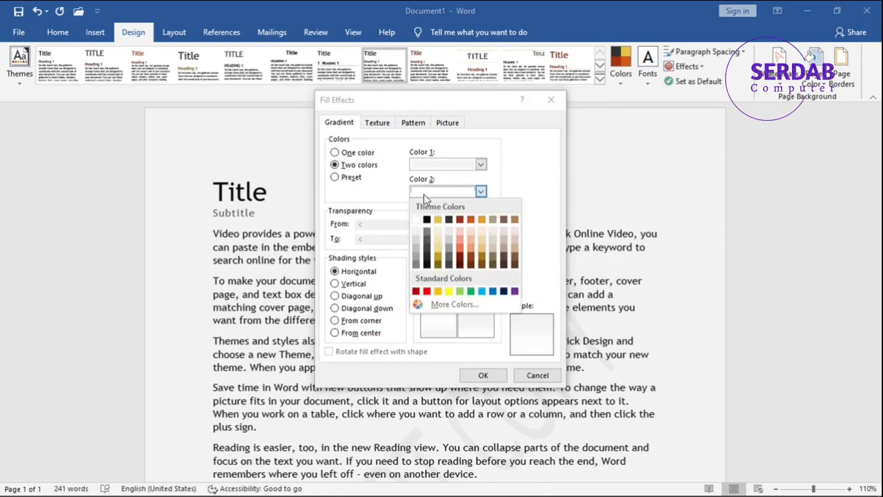
click(427, 221)
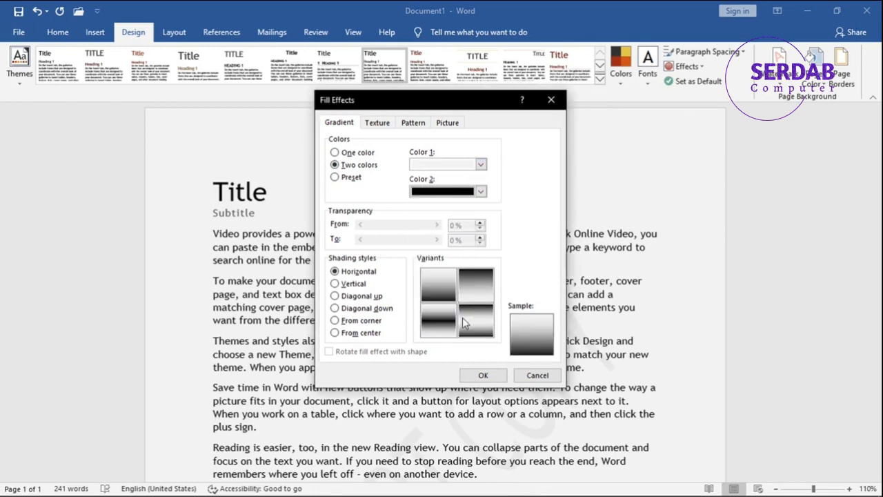
Step: Try the gradient shading styles, choose Horizontal with the first variant, and apply the fill to the page
click(365, 284)
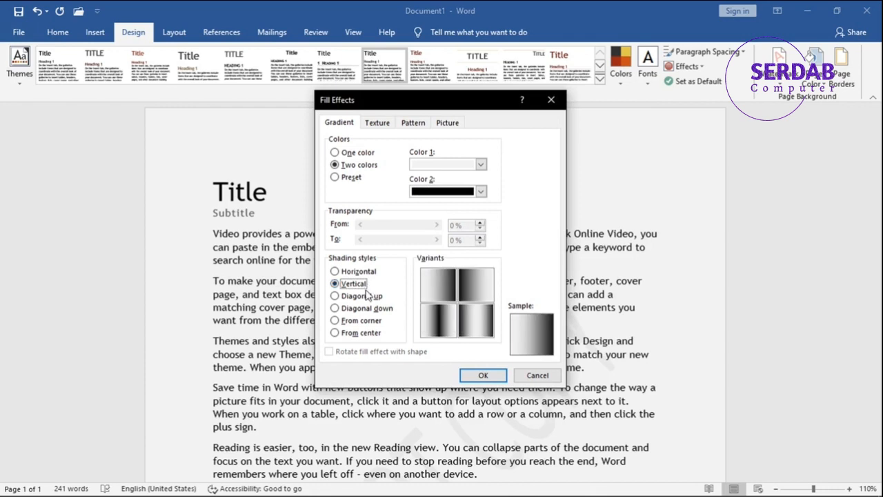
click(365, 296)
click(365, 308)
click(365, 321)
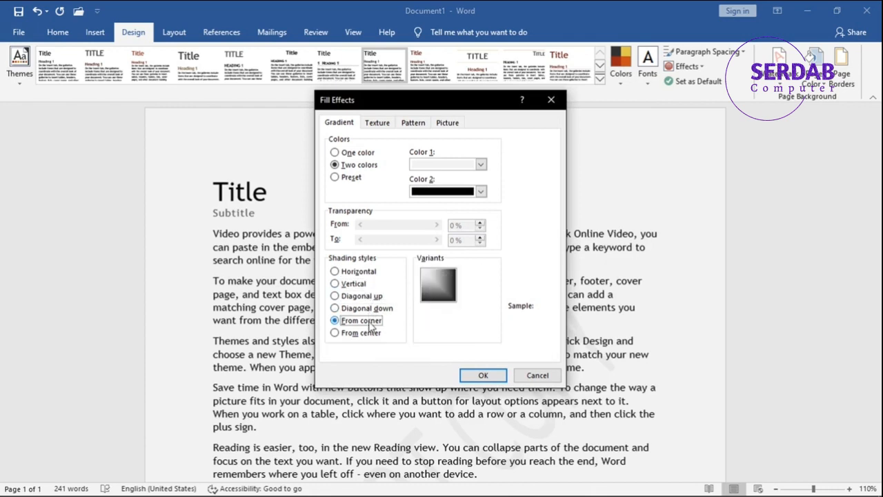
click(370, 333)
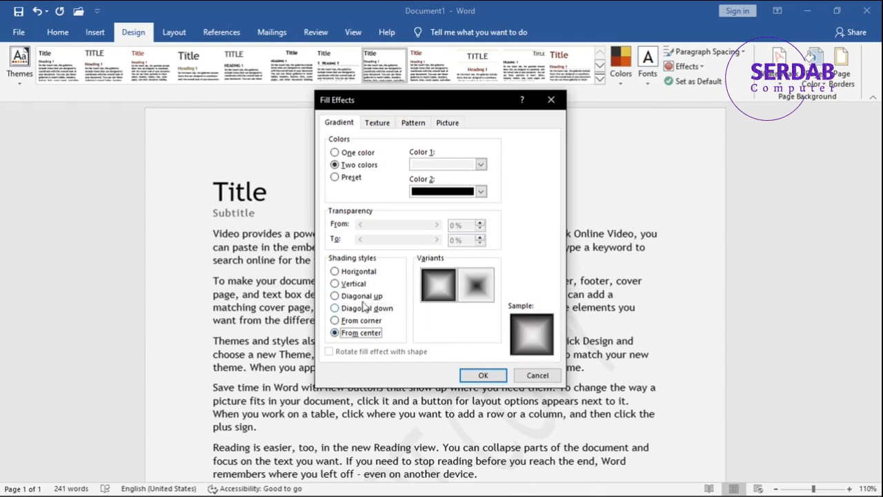
click(358, 272)
click(437, 283)
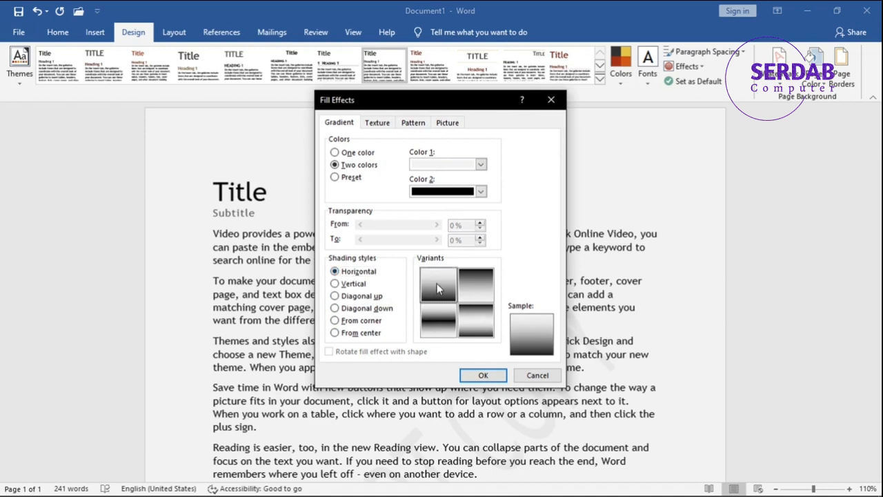
click(481, 376)
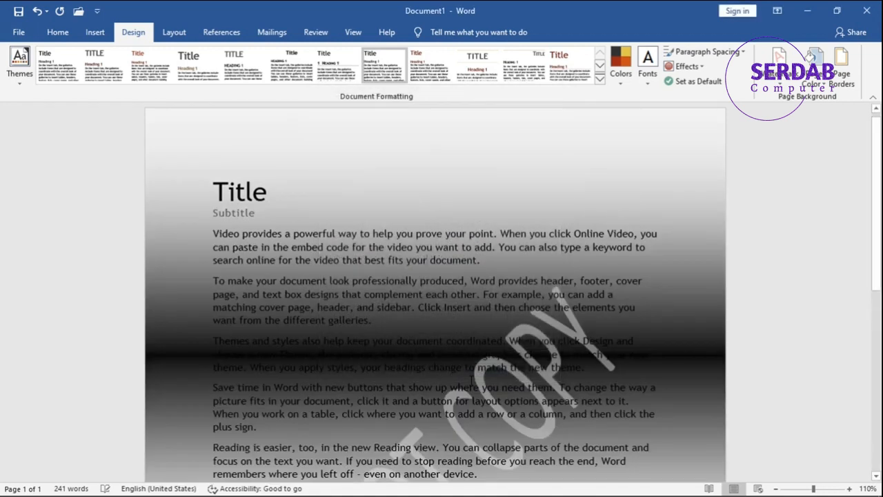
scroll(460, 334, down, 3)
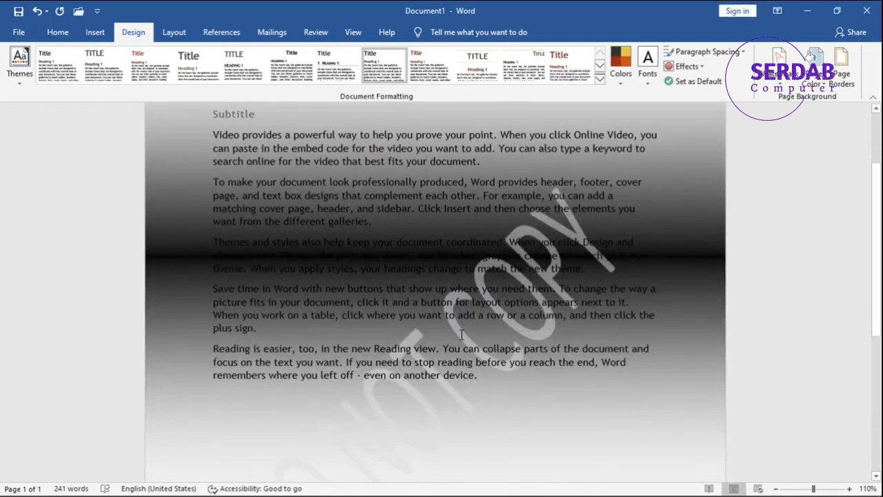
Step: Undo the gradient page fill
key(ctrl+z)
scroll(644, 193, up, 3)
click(815, 77)
click(817, 77)
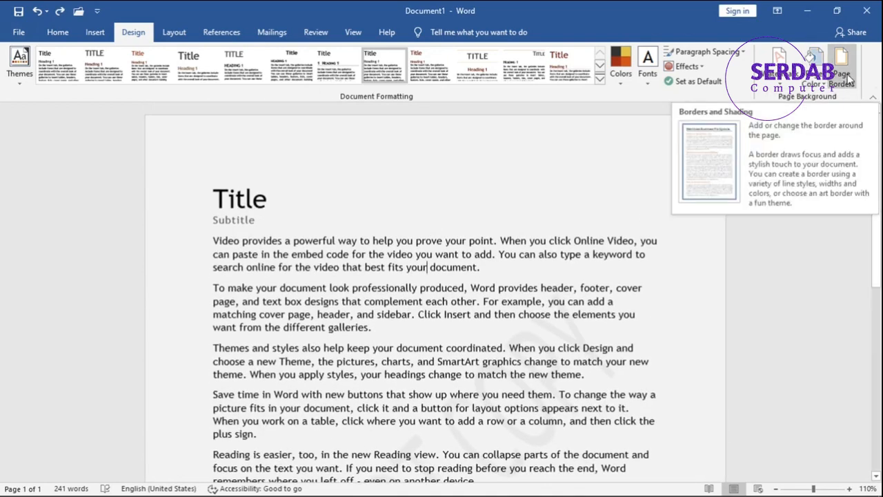
Step: Open the page border settings and examine the available line styles, colors, and widths
click(849, 82)
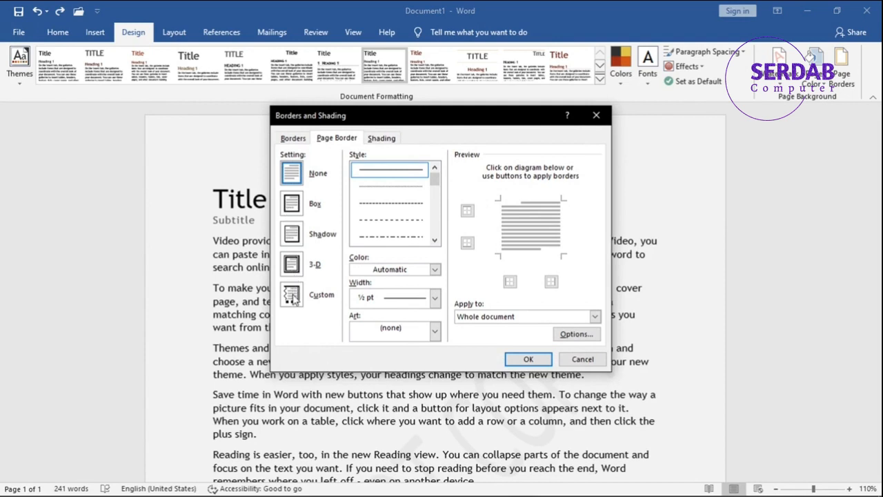
scroll(405, 207, down, 1)
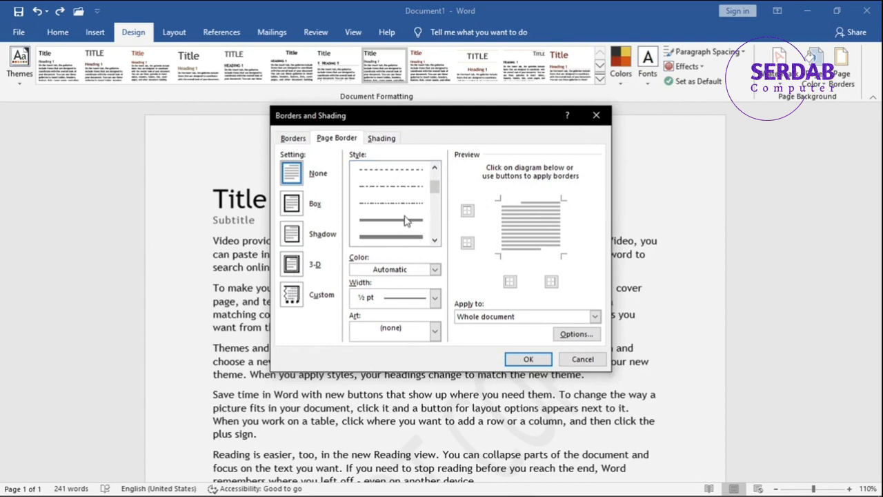
scroll(400, 212, down, 2)
click(388, 269)
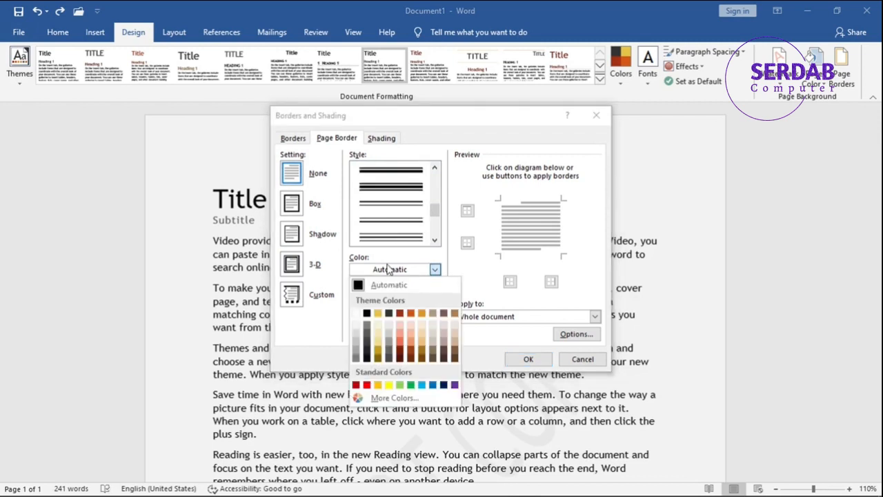
click(388, 269)
click(386, 298)
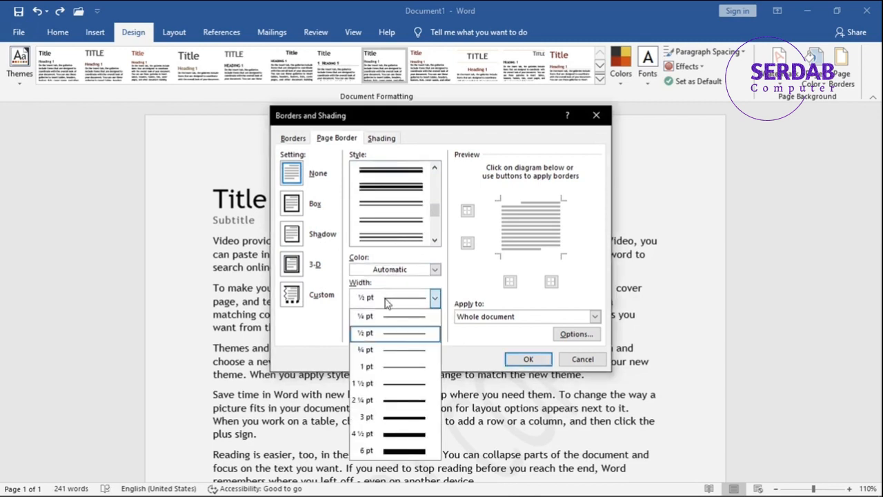
click(386, 303)
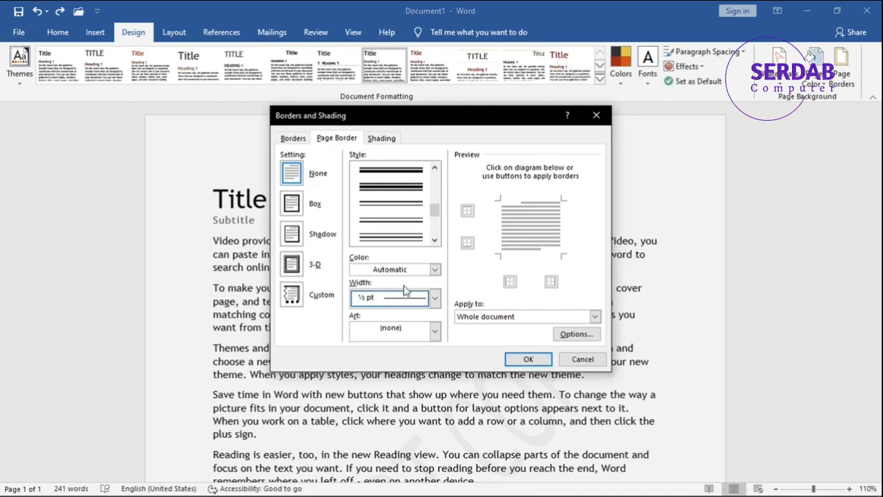
Step: Add a red hearts art border around the page, applied to the whole document, and check it down the page
click(401, 331)
scroll(404, 352, down, 5)
scroll(405, 353, down, 1)
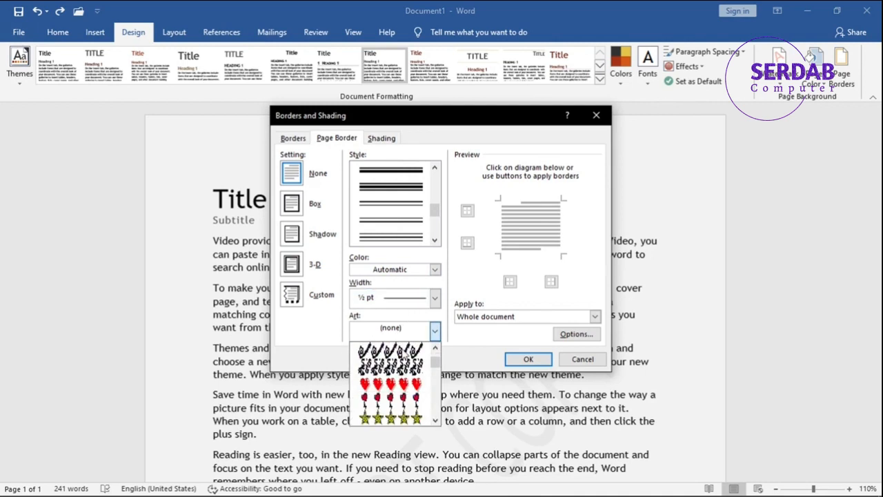
click(390, 385)
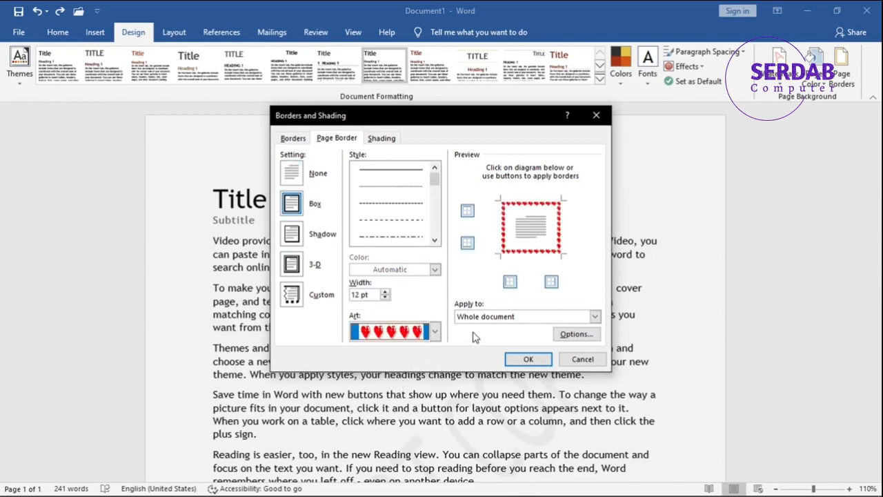
click(491, 317)
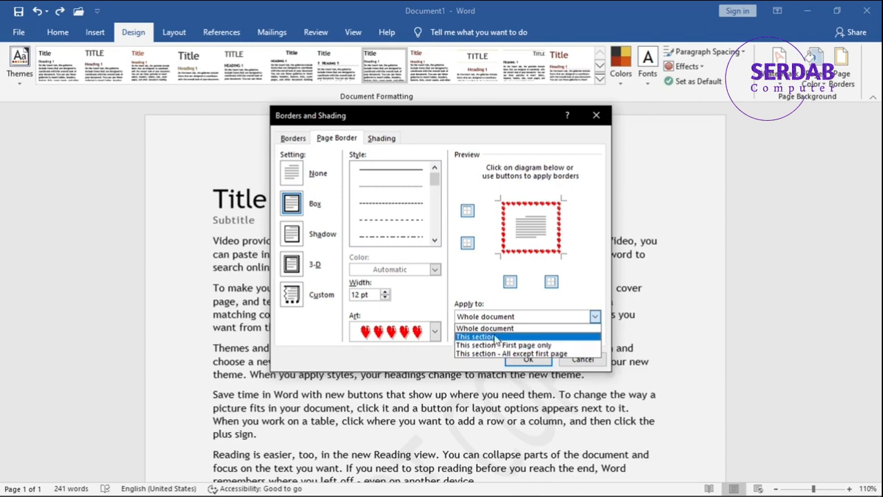
click(494, 329)
click(526, 358)
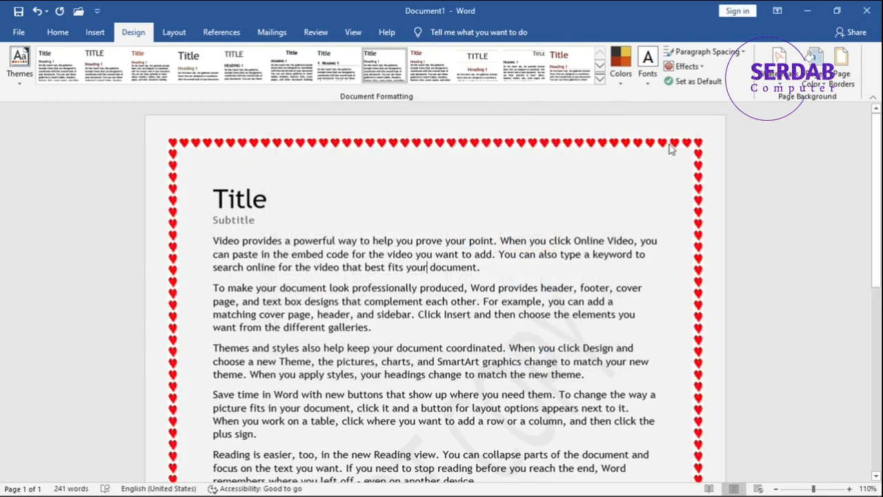
scroll(675, 256, down, 7)
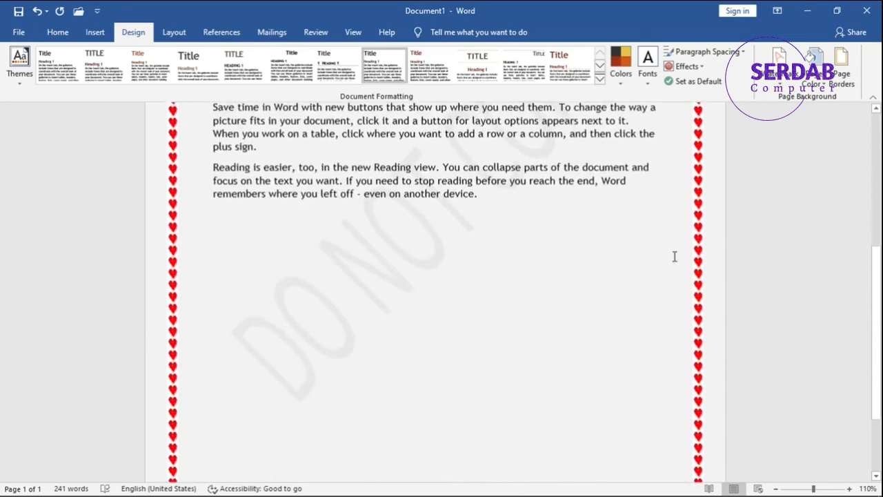
scroll(674, 255, up, 7)
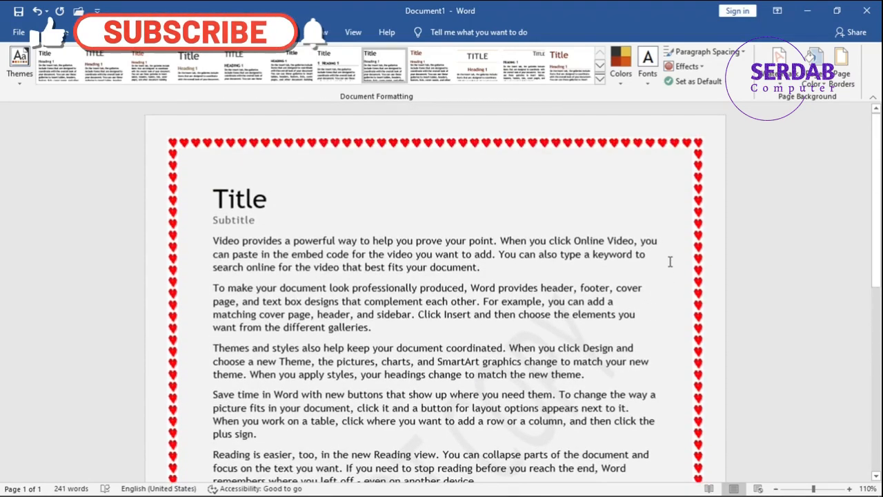